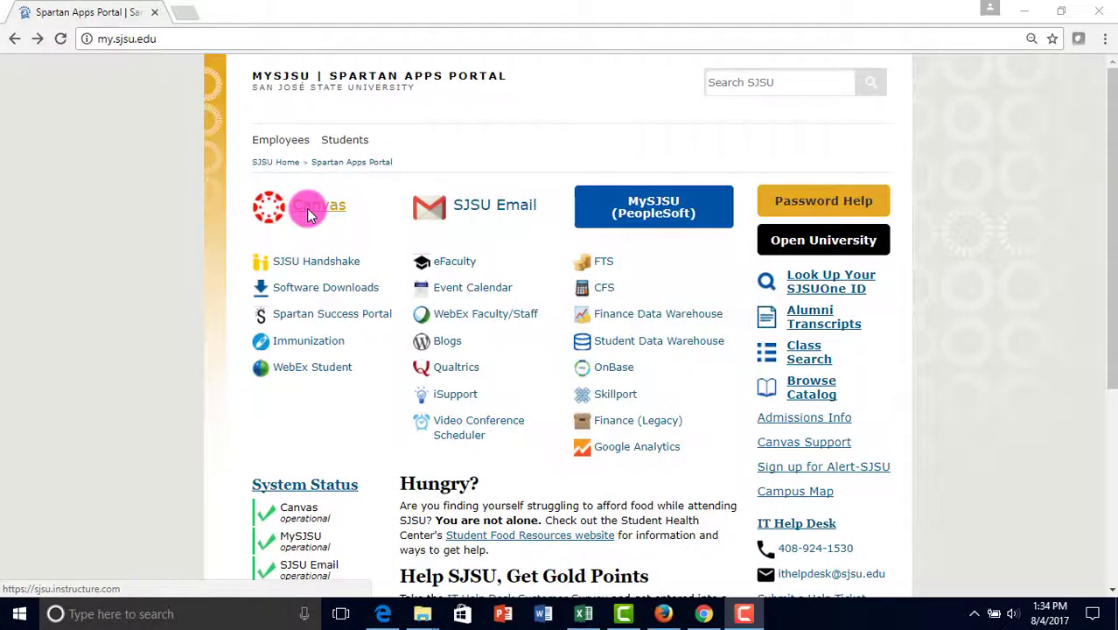
Open Canvas from the Spartan Apps Portal and enter the ENGR - GES course.
left_click(307, 213)
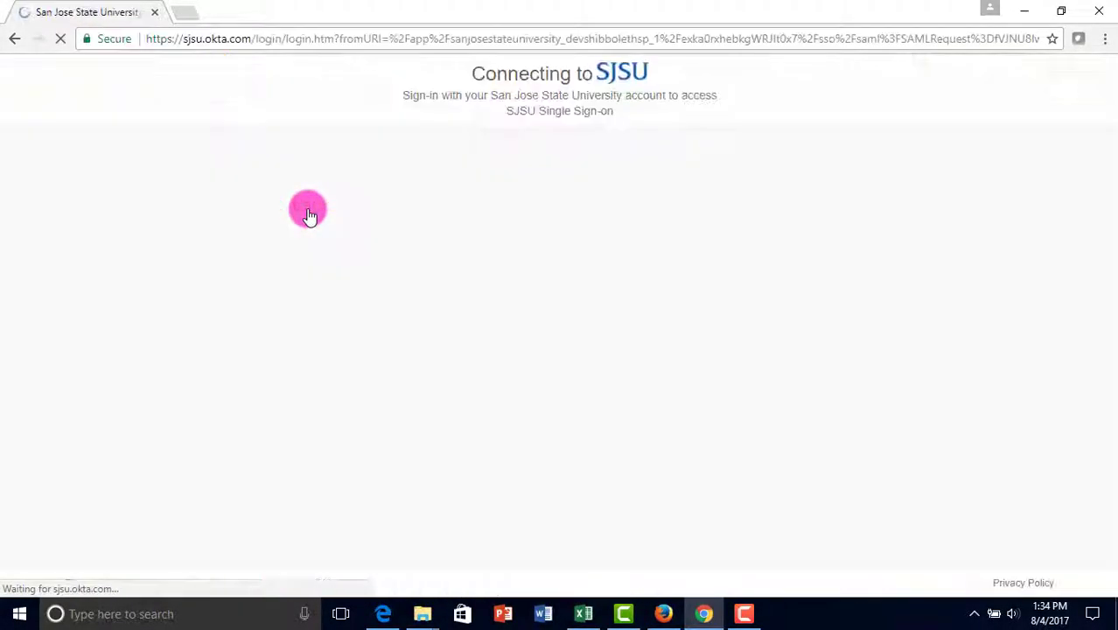
left_click(307, 212)
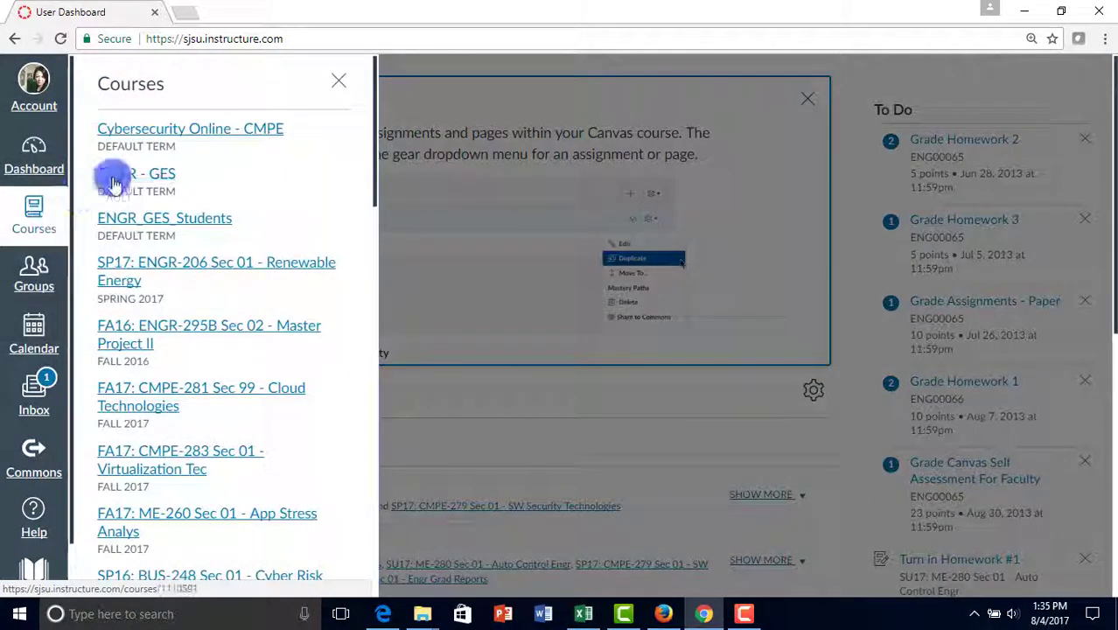
left_click(125, 175)
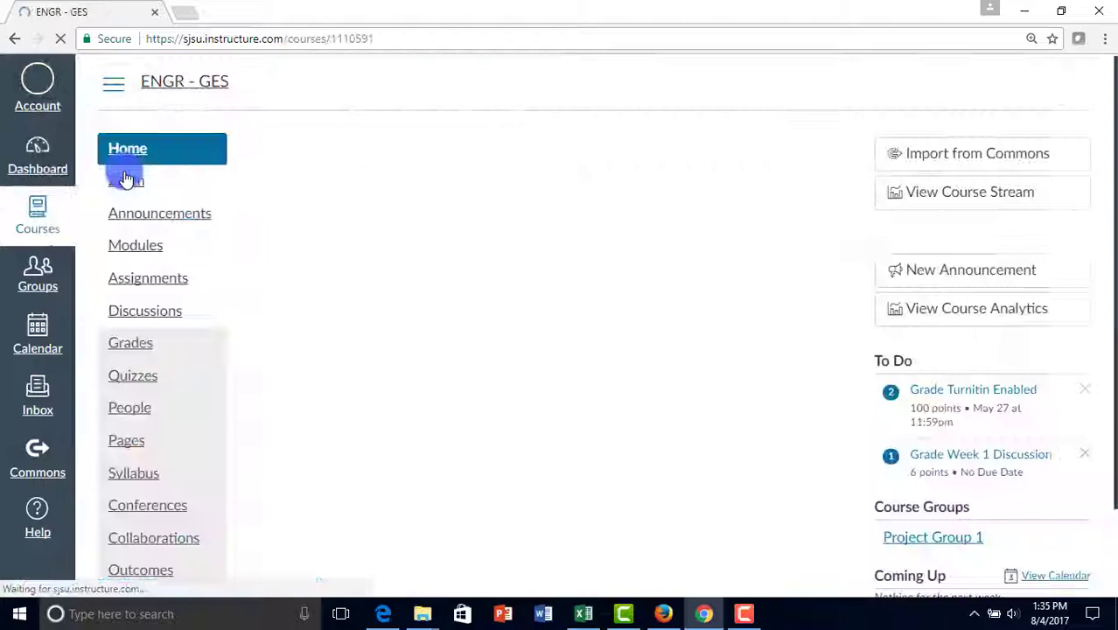
Open the course's Zoom tool, authenticate it and authorize its access to the Canvas account.
left_click(125, 183)
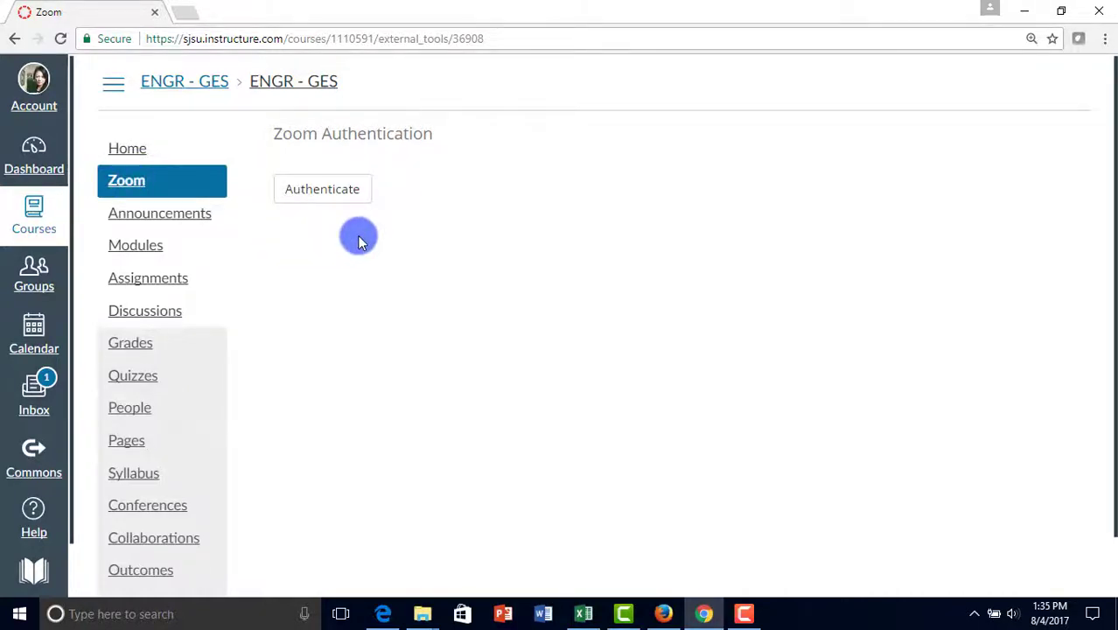
left_click(356, 199)
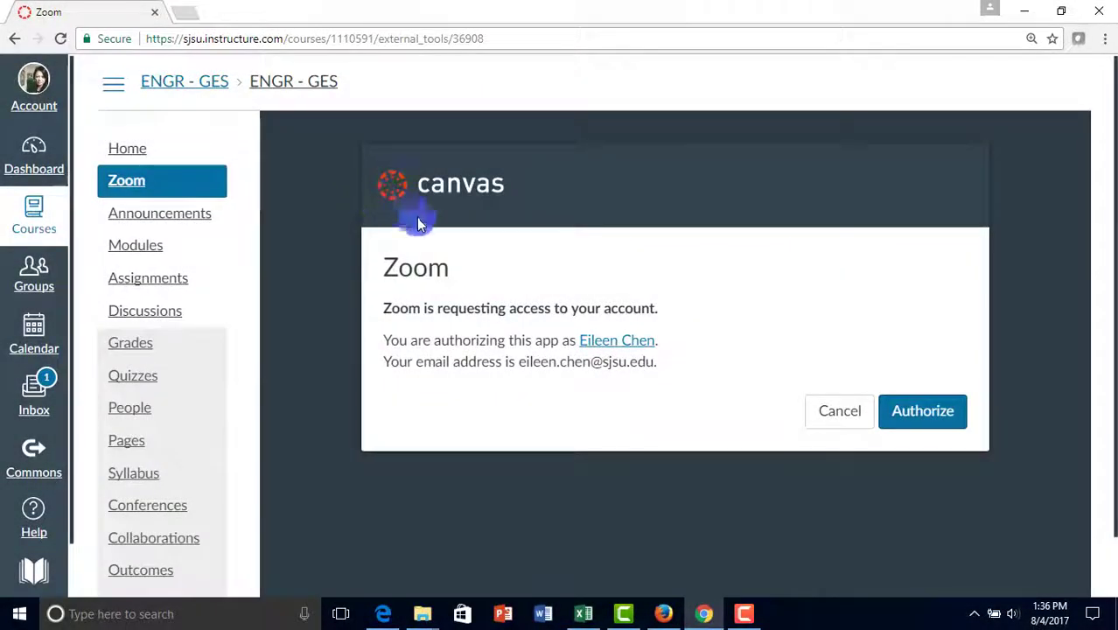
left_click(923, 411)
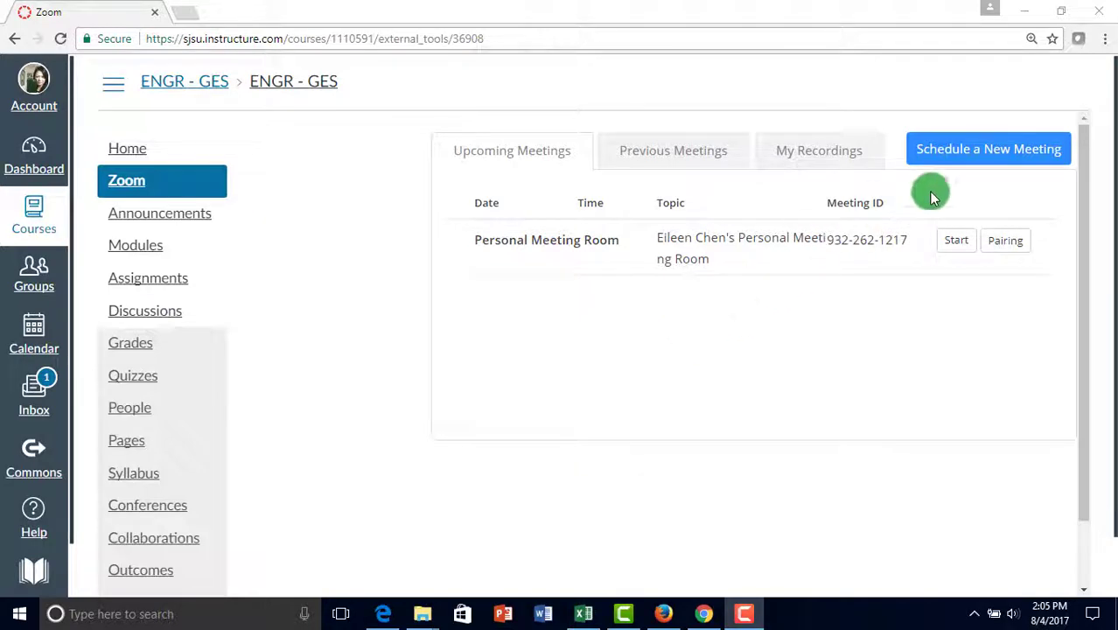
Start scheduling a new Zoom meeting and set its topic to Monday.
left_click(986, 156)
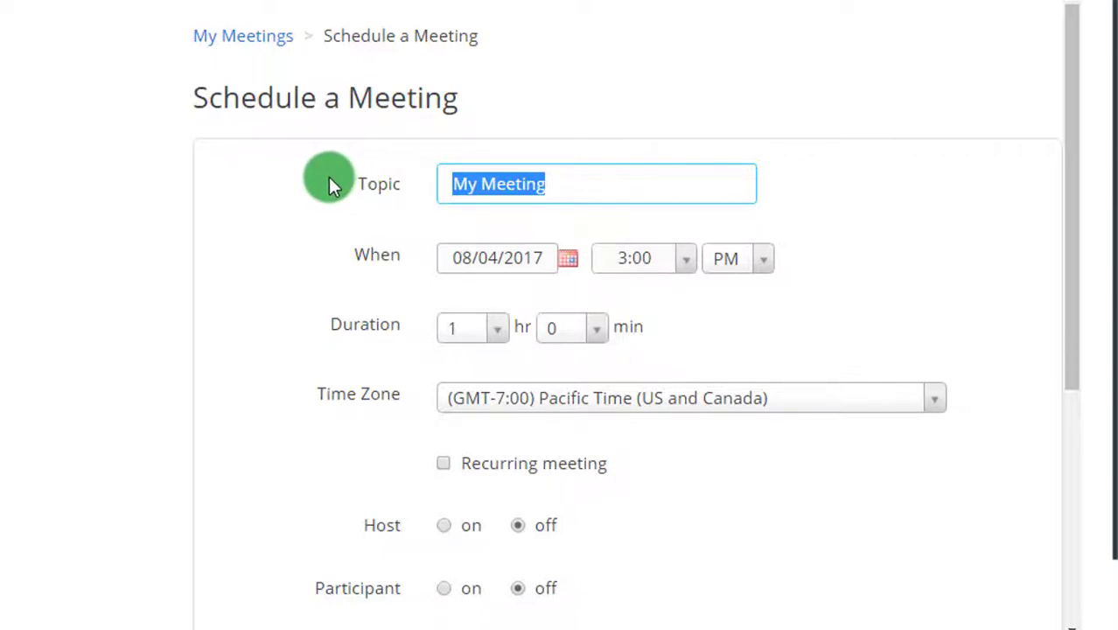
left_click(603, 187)
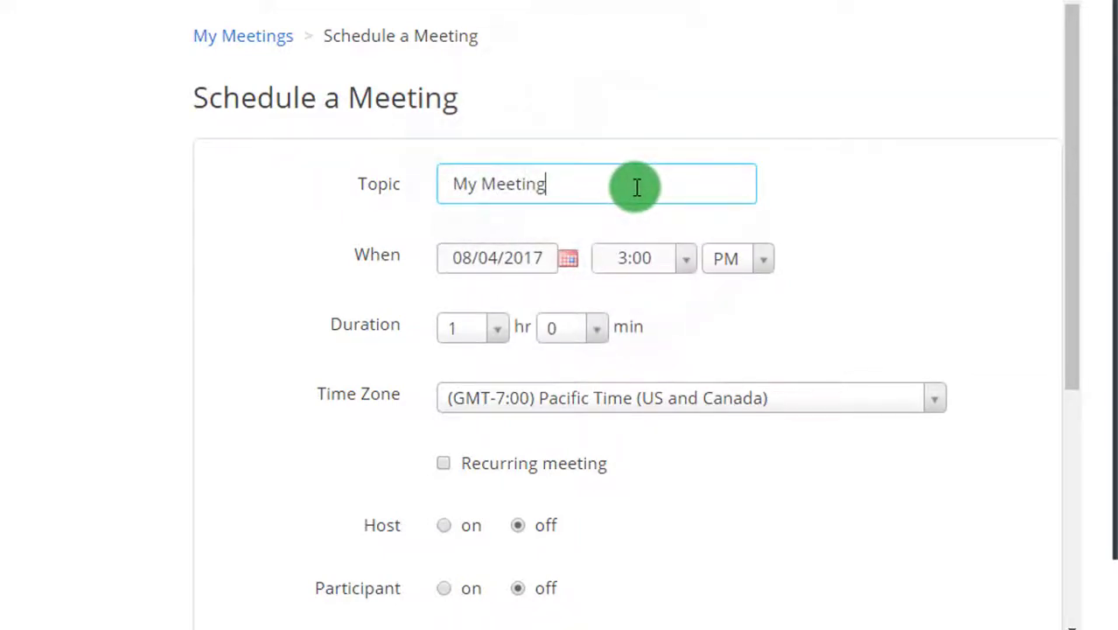
left_click_drag(637, 187, 424, 189)
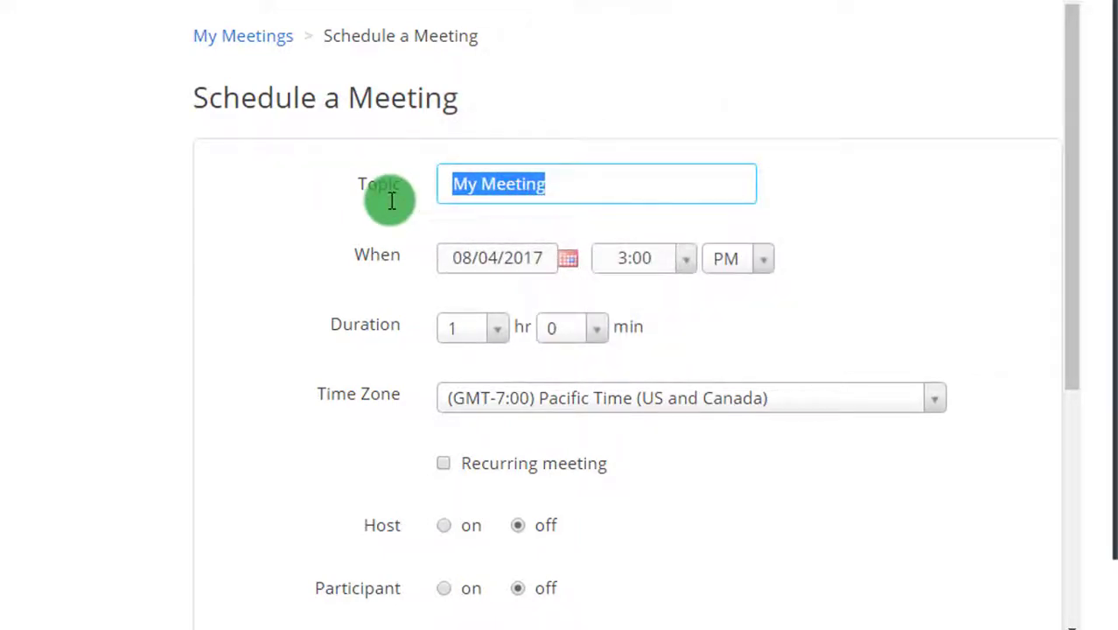
type("Monday")
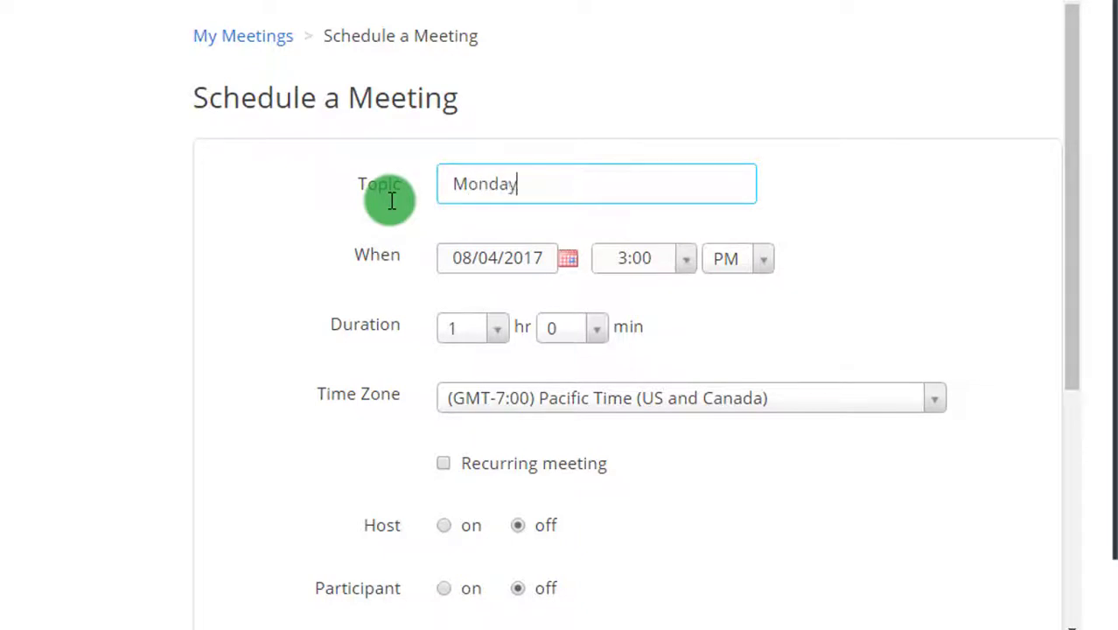
Set the meeting date to 08/07/2017 and its duration to 2 hours.
left_click(571, 258)
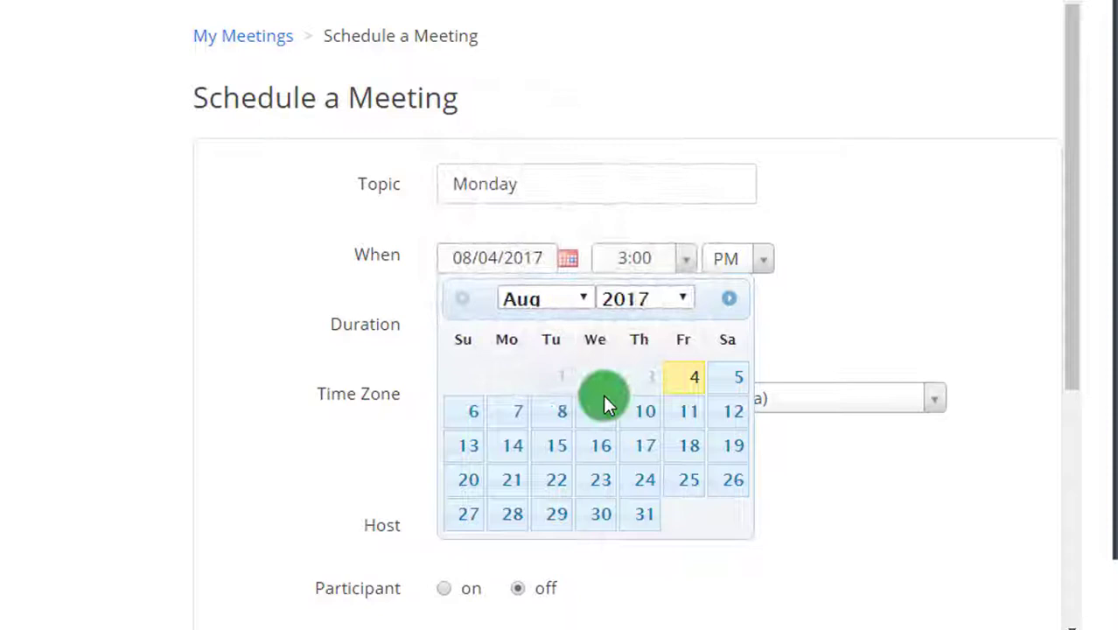
left_click(519, 418)
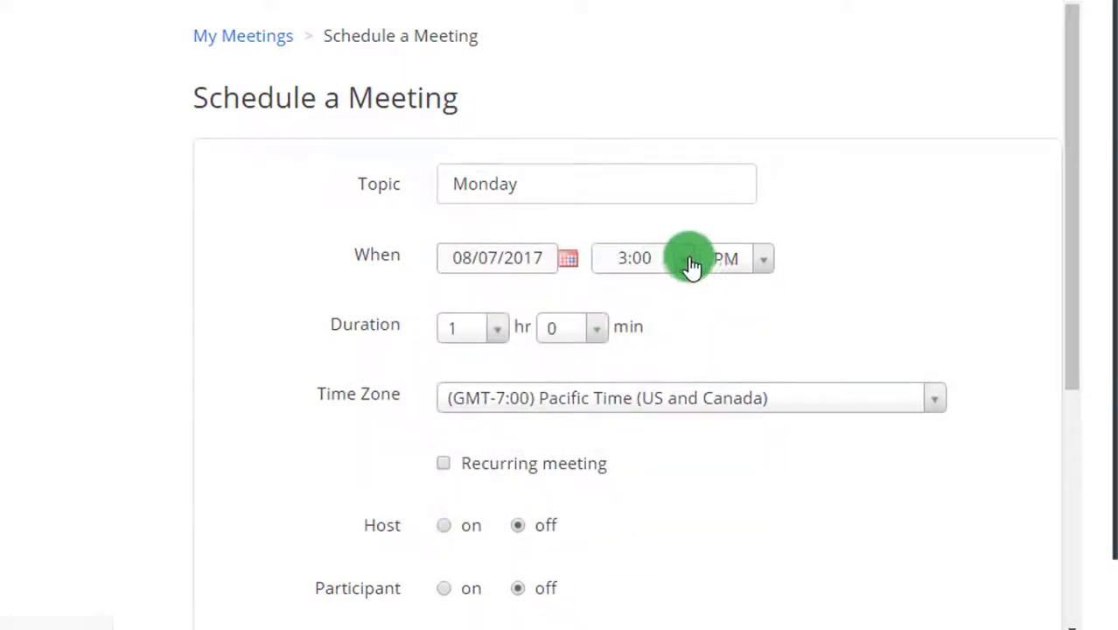
left_click(496, 329)
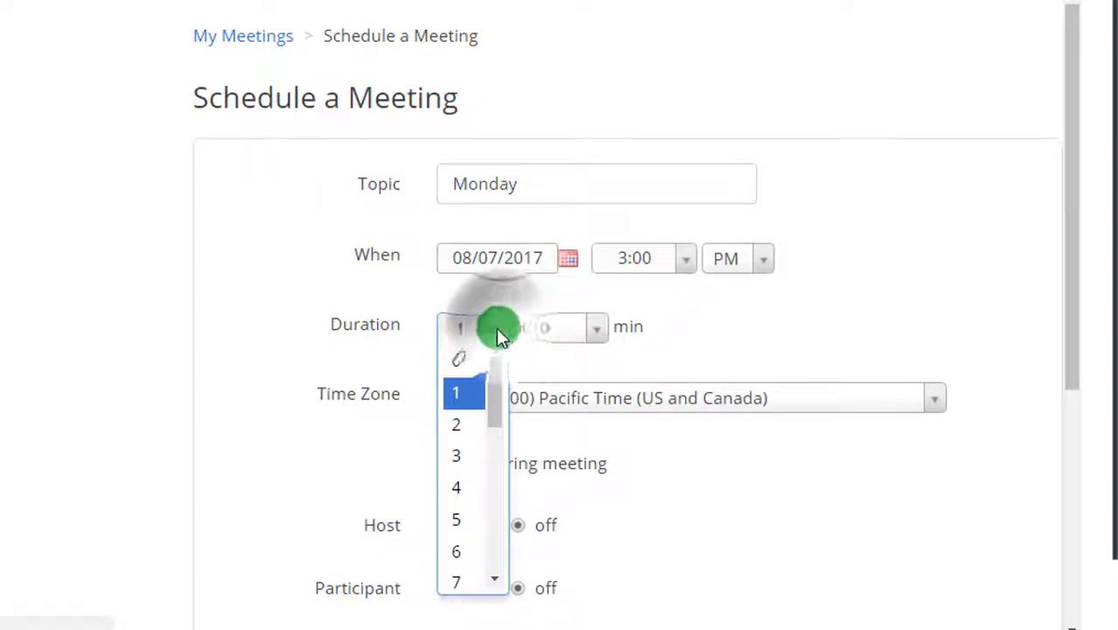
left_click(474, 436)
left_click(282, 315)
Make the meeting recurring and set its recurrence to Weekly.
scroll(279, 303, "down", 1)
scroll(279, 303, "down", 1)
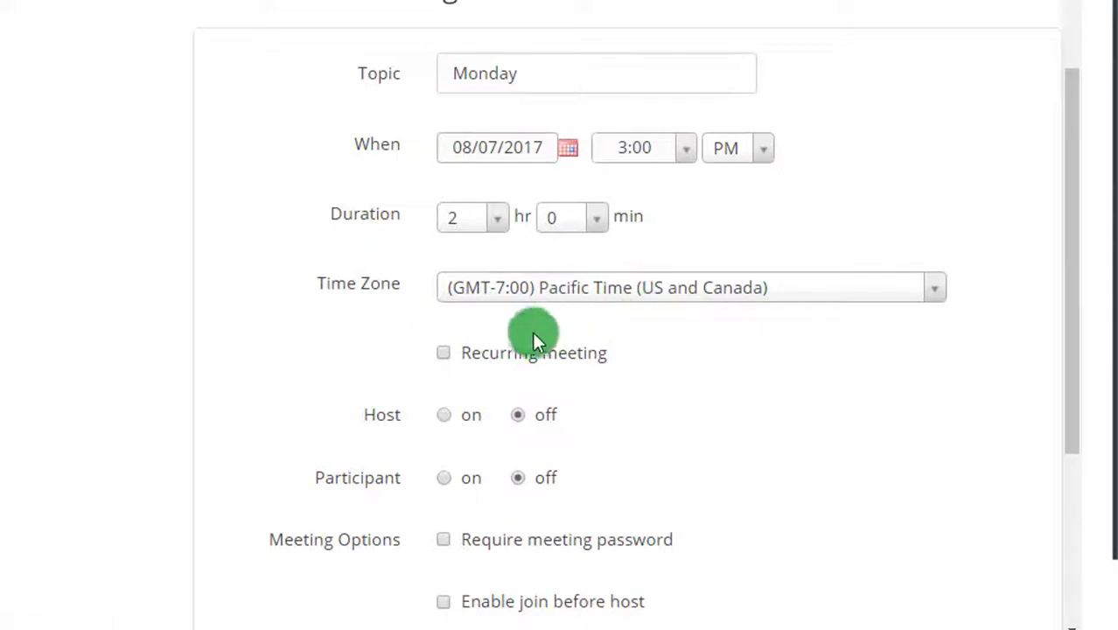
scroll(370, 317, "down", 2)
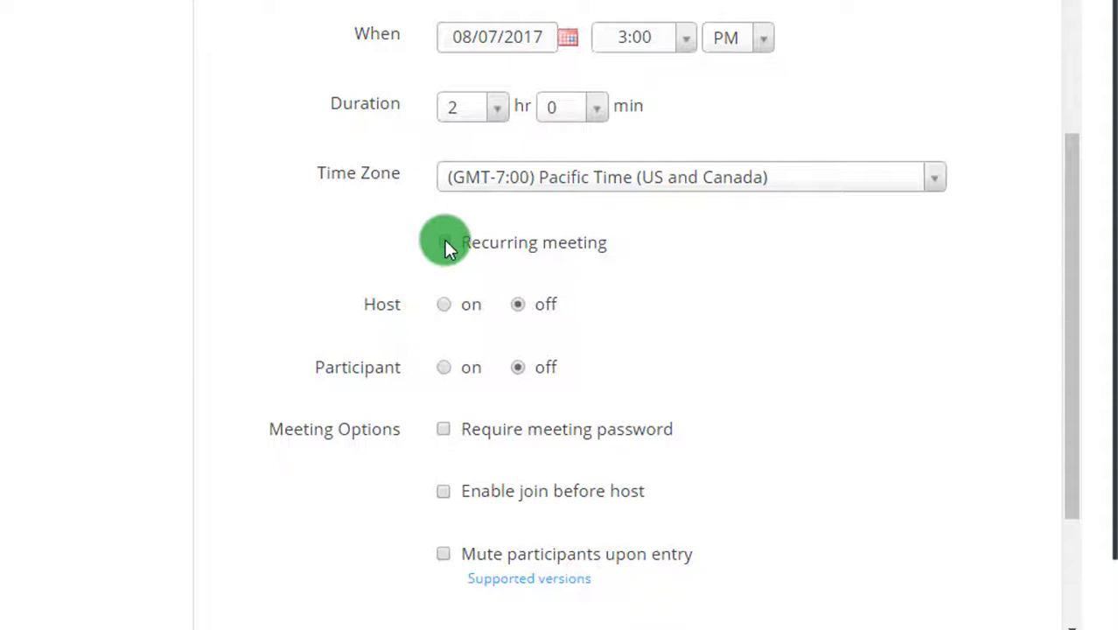
left_click(443, 245)
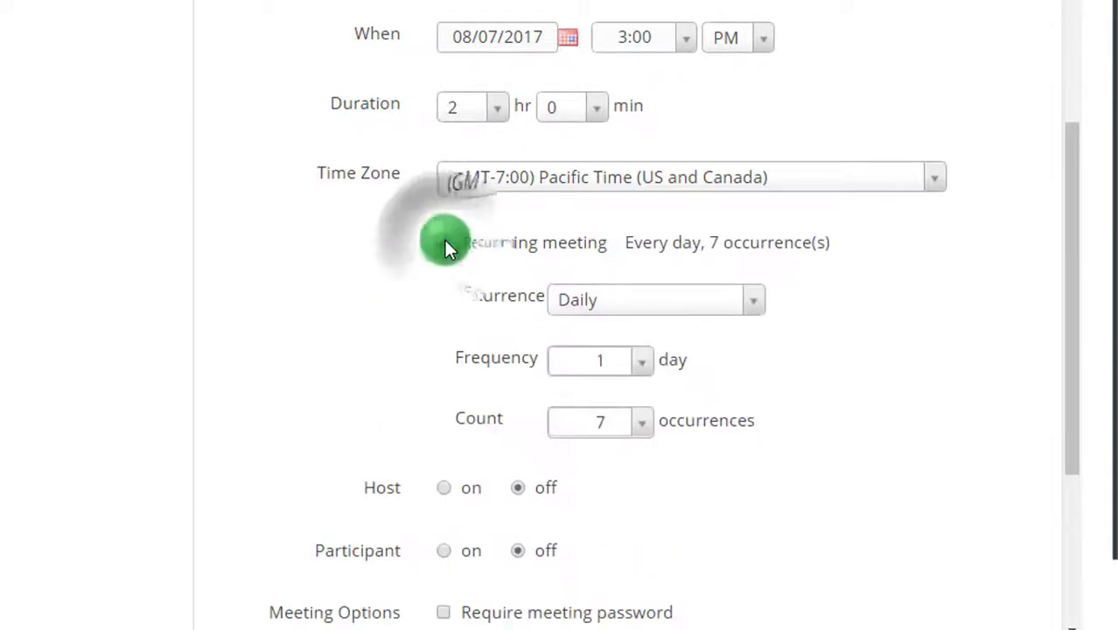
left_click(618, 308)
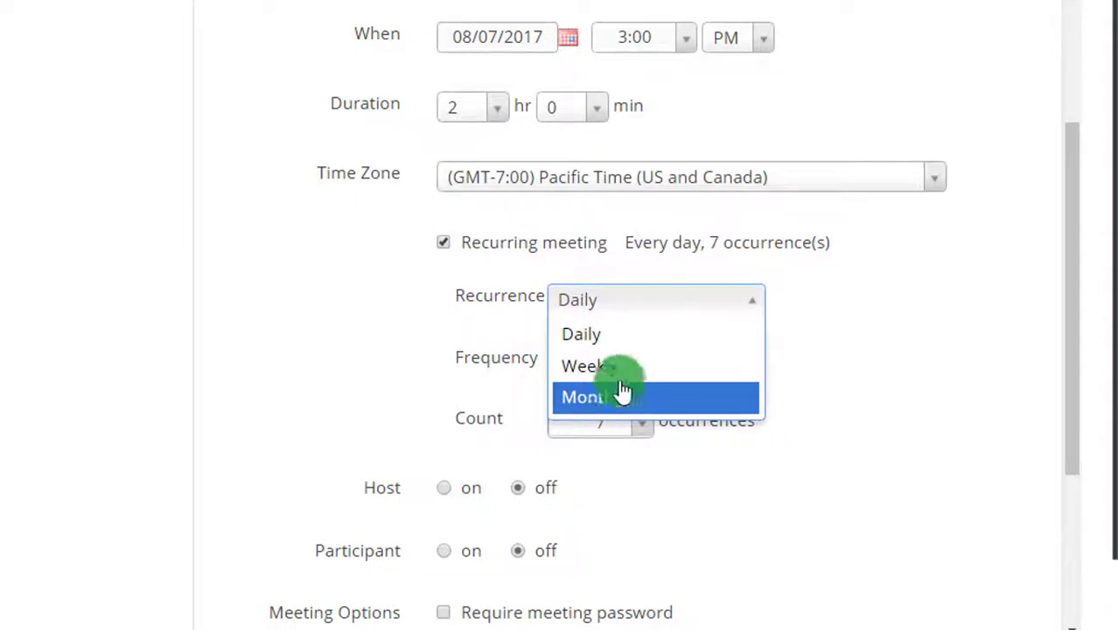
left_click(626, 336)
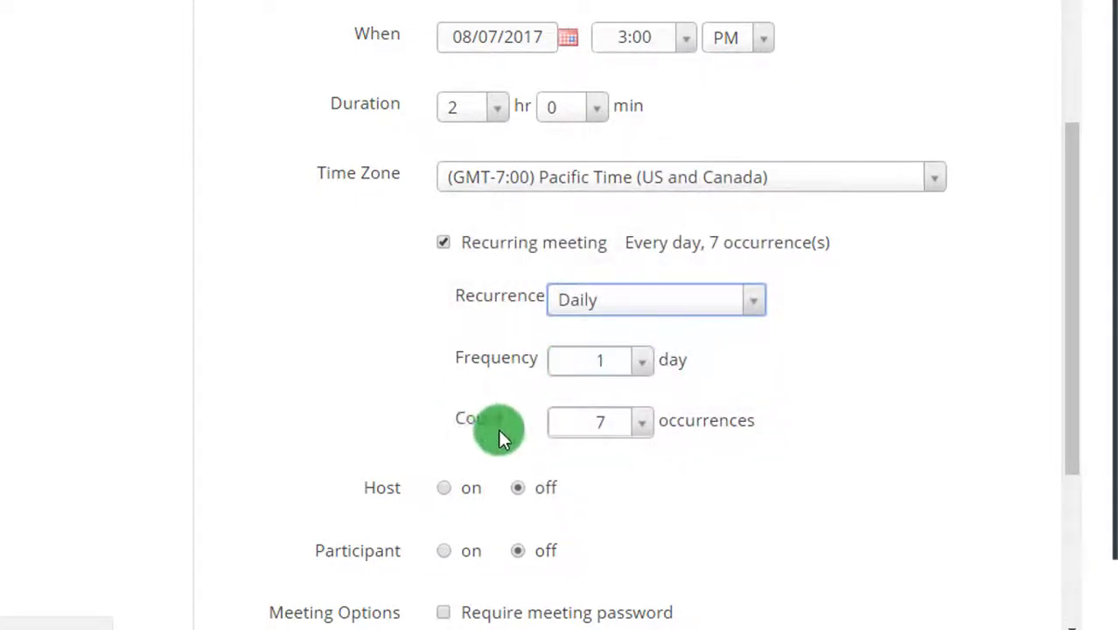
left_click(658, 313)
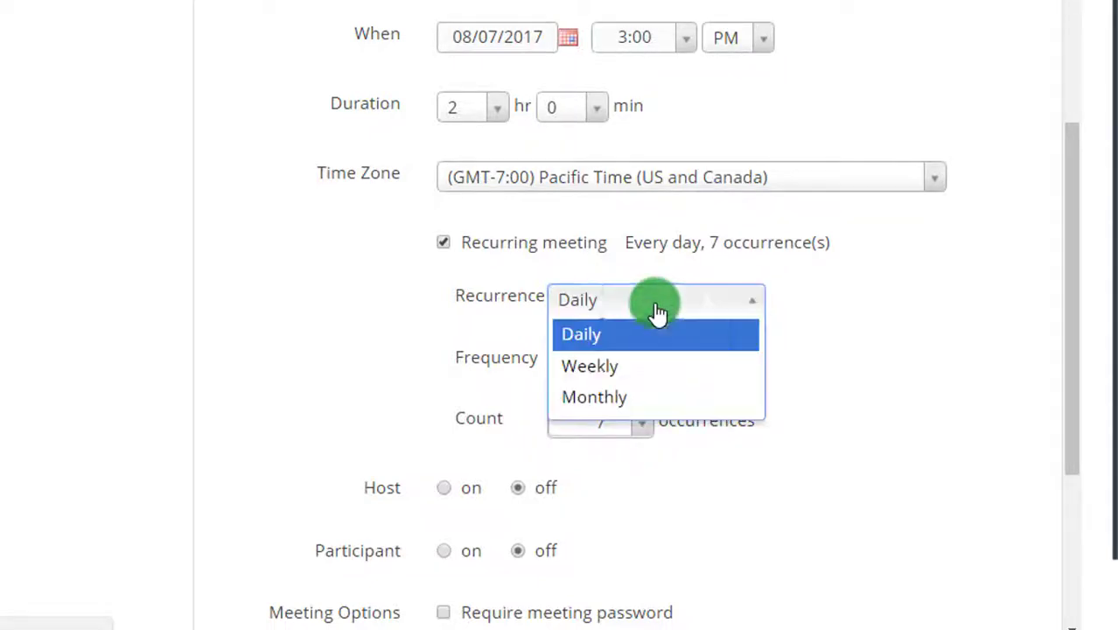
left_click(660, 368)
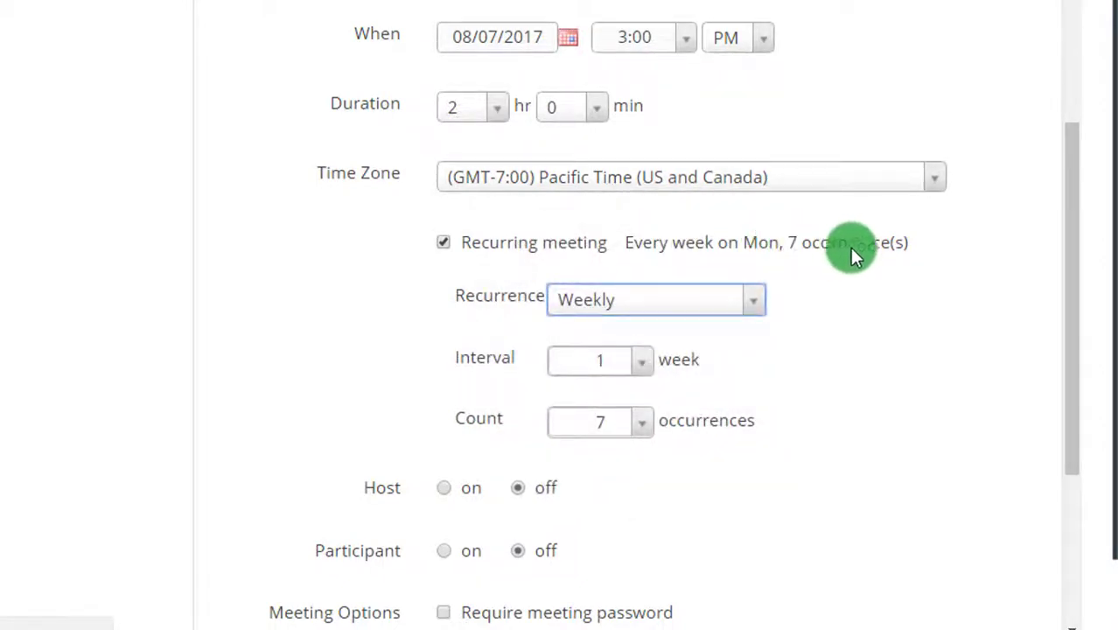
Choose 7 occurrences as the count for the weekly recurrence.
left_click(643, 424)
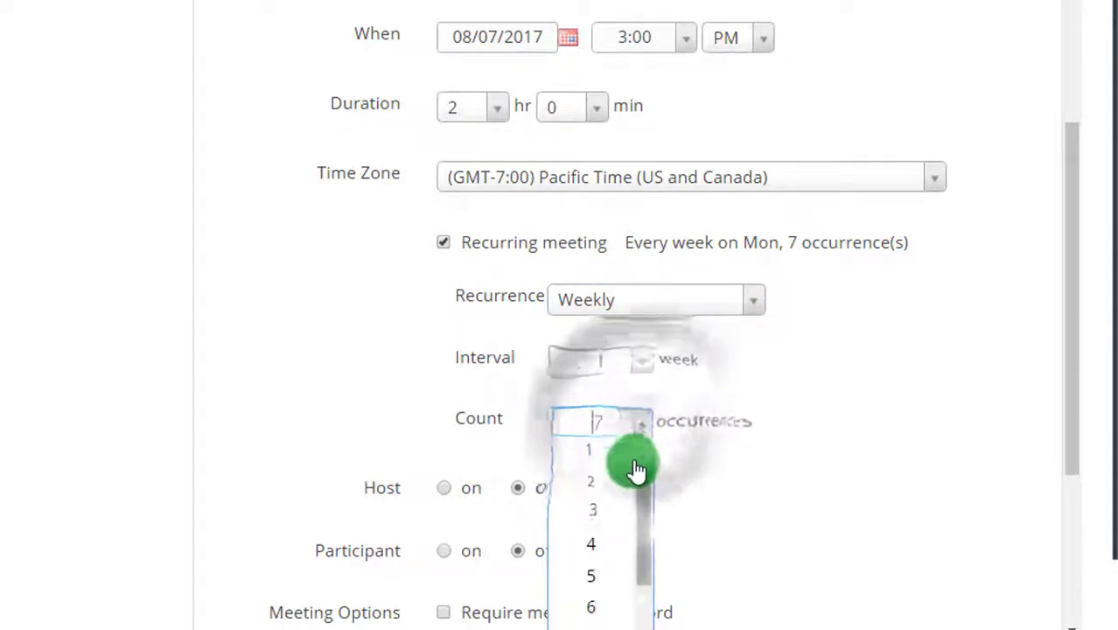
scroll(604, 472, "down", 5)
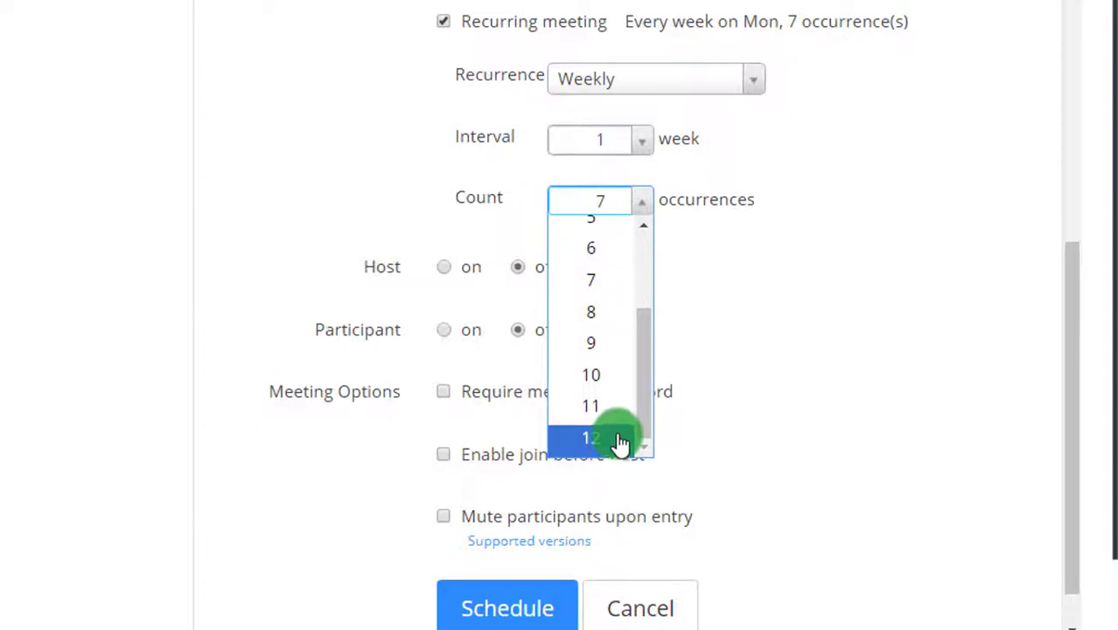
left_click(591, 280)
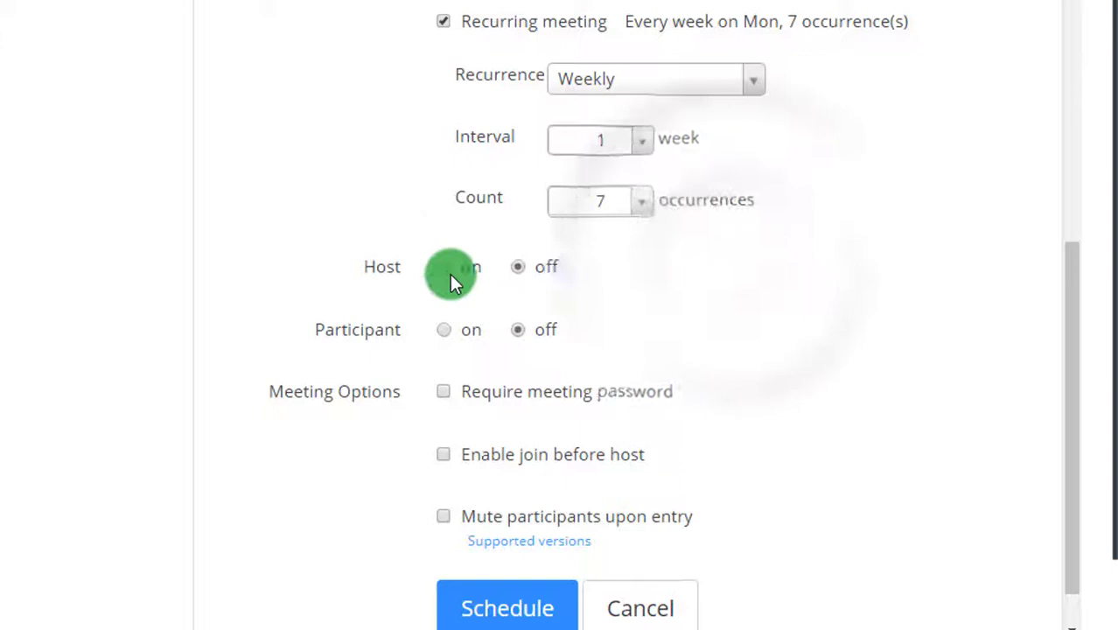
Check what the Host and Participant video options do and choose off for participant video.
mouse_move(393, 271)
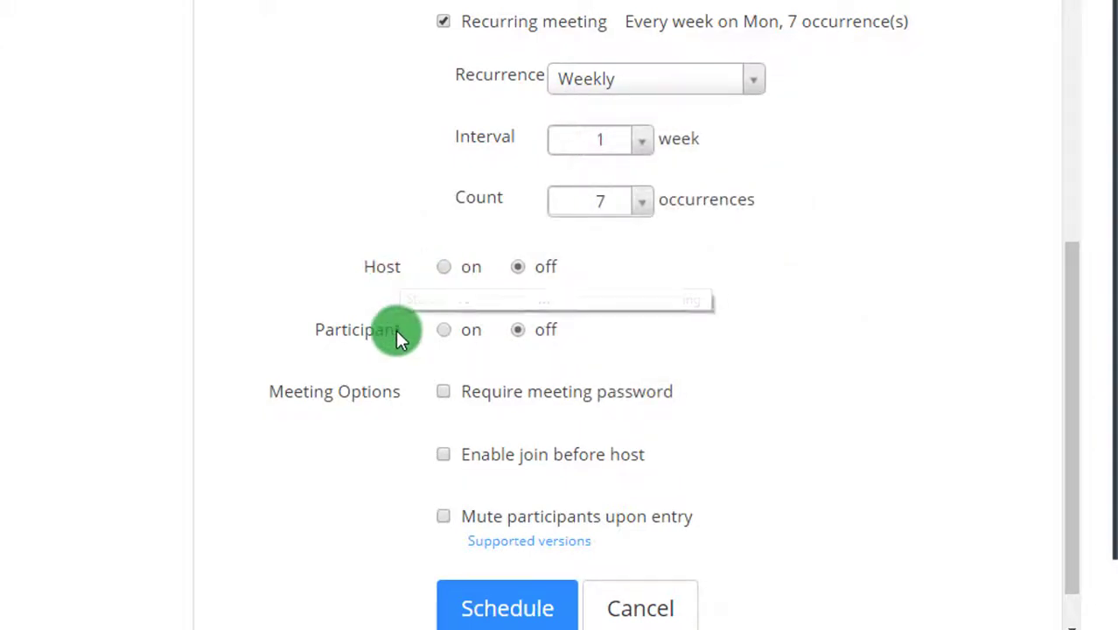
mouse_move(397, 332)
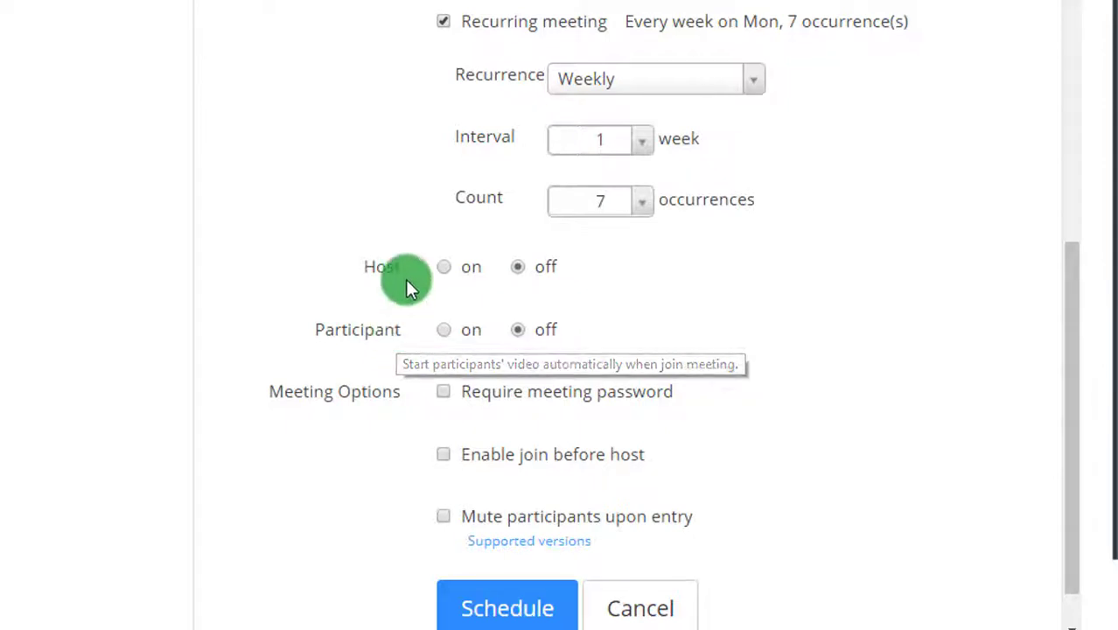
left_click(522, 330)
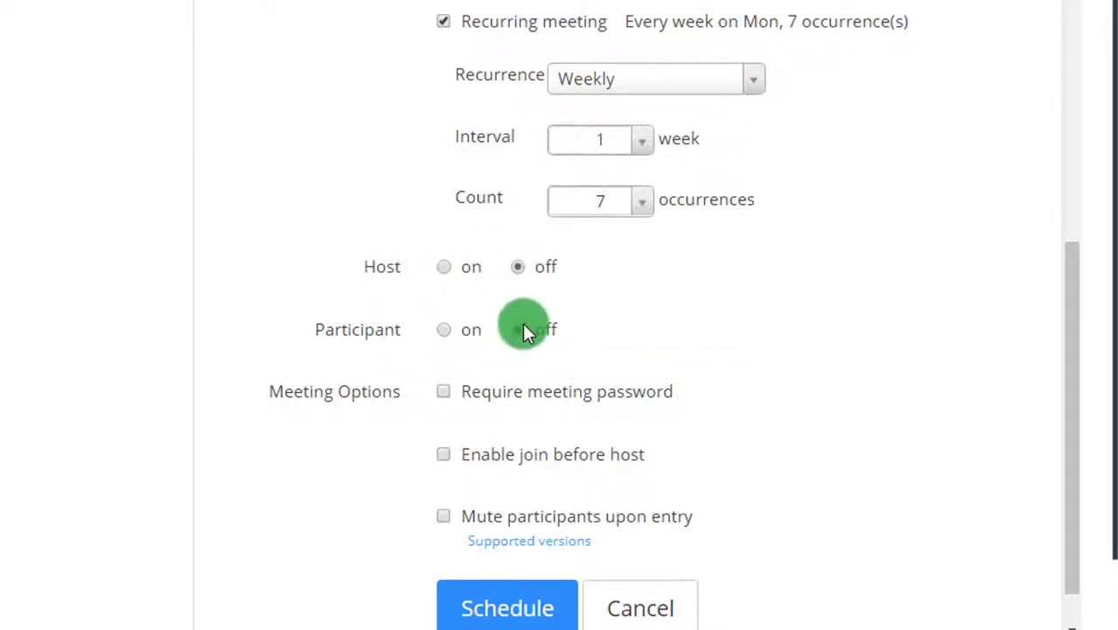
Review the meeting settings from topic to meeting options and schedule the meeting.
scroll(347, 334, "down", 1)
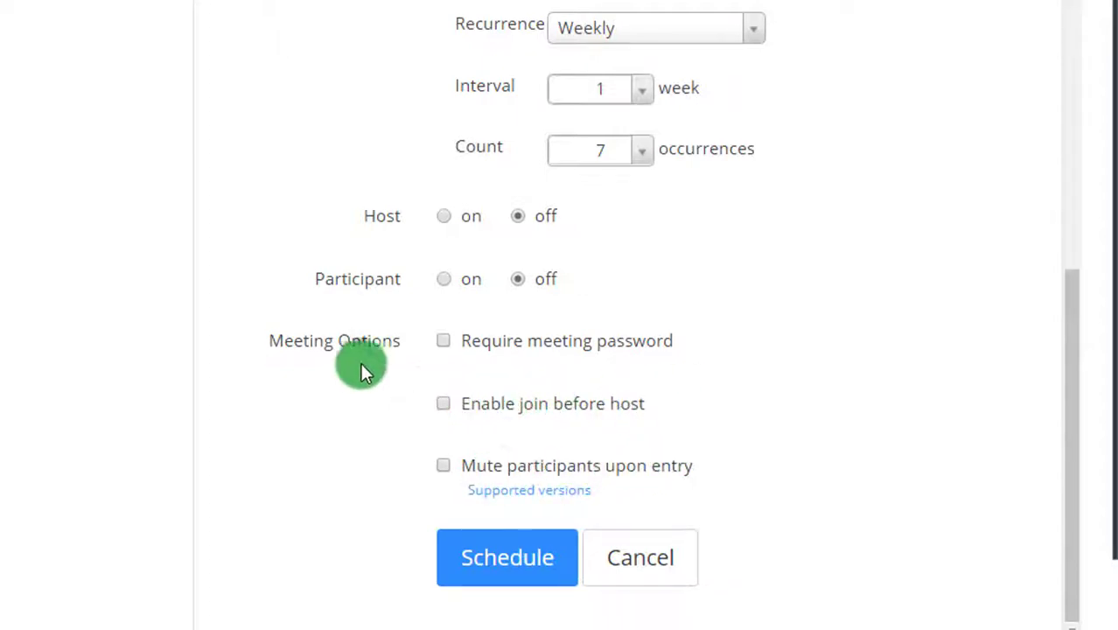
scroll(392, 373, "up", 6)
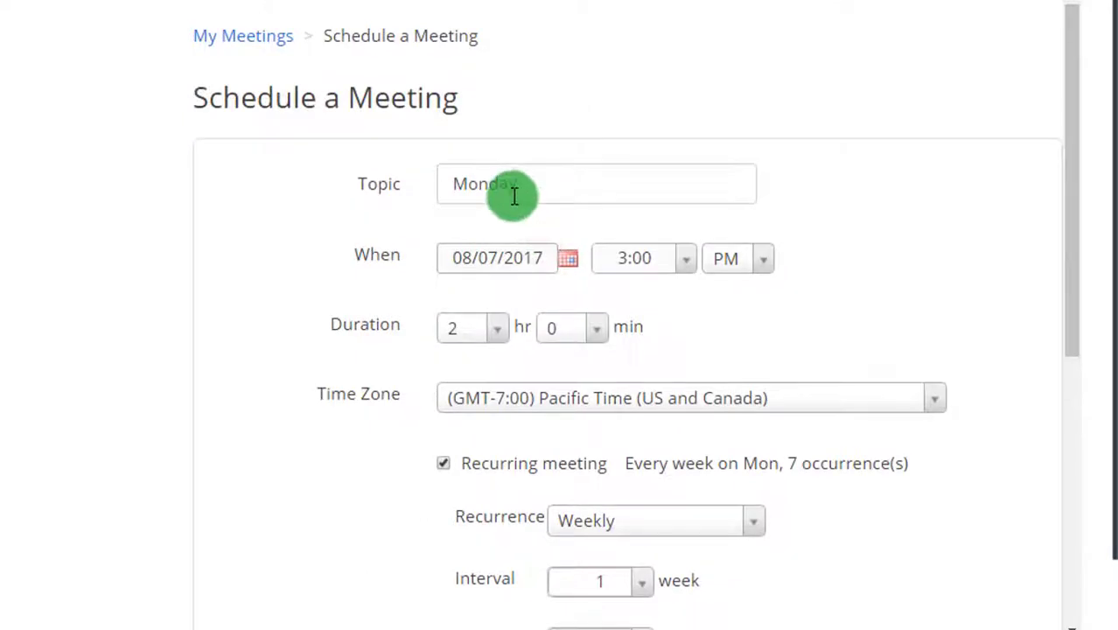
scroll(514, 196, "down", 6)
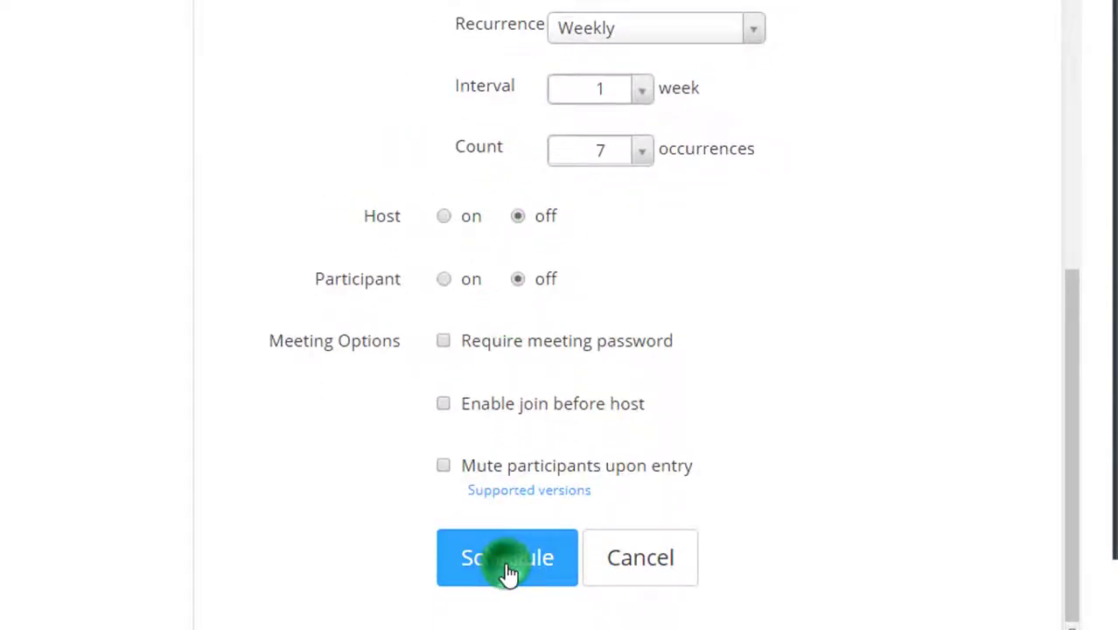
left_click(508, 573)
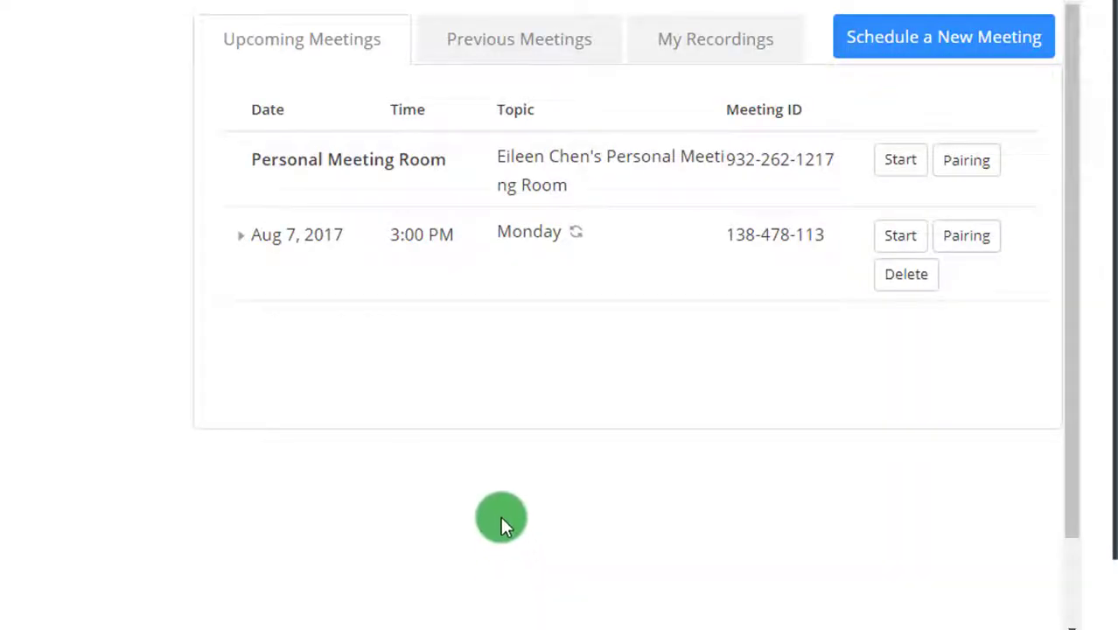
Expand the recurring Monday meeting and compare its occurrence dates with the August and September calendar.
left_click(243, 244)
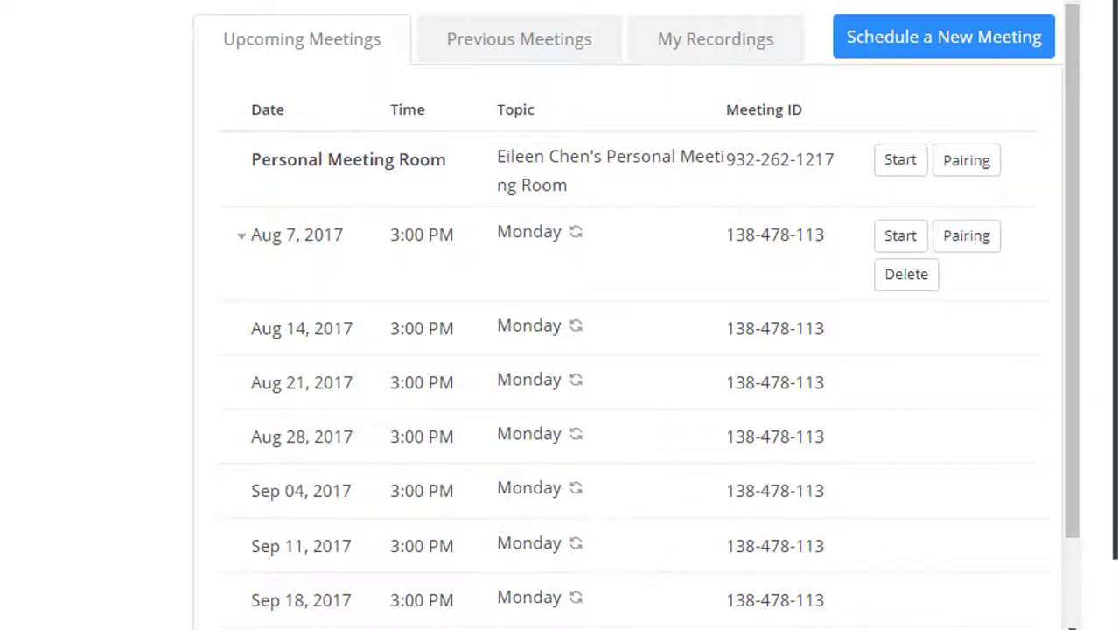
left_click(1023, 625)
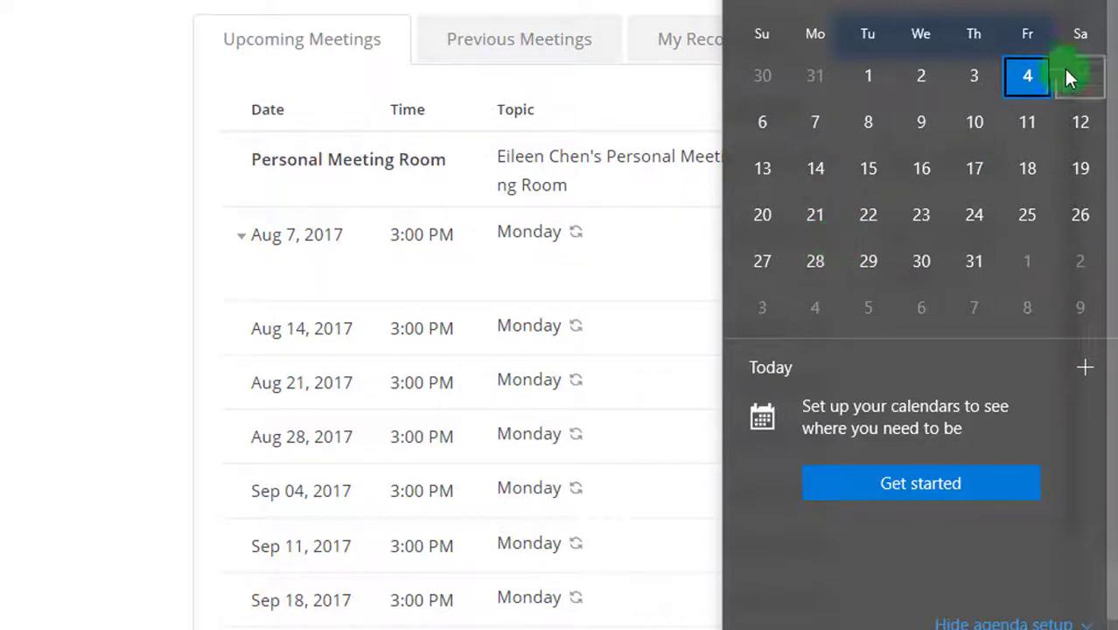
left_click(1084, 3)
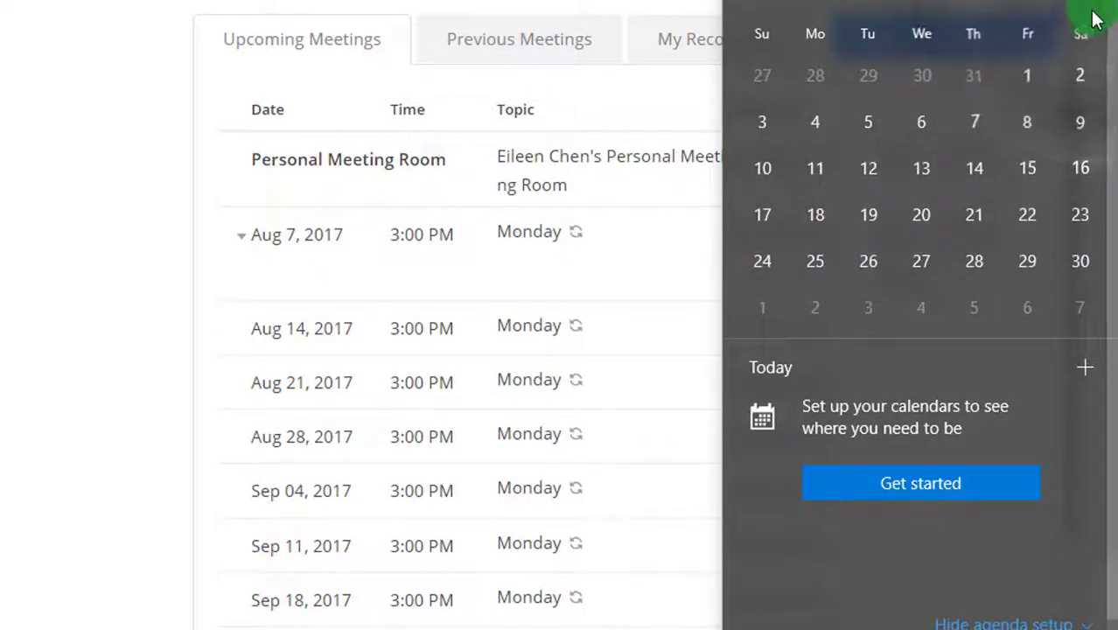
scroll(525, 289, "down", 1)
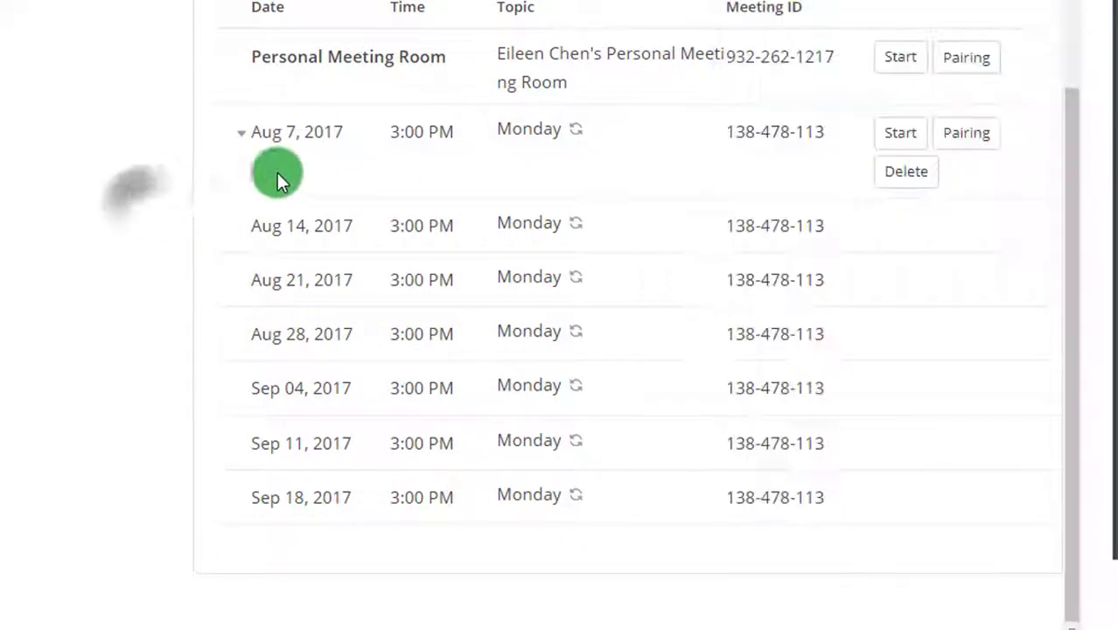
left_click(279, 175)
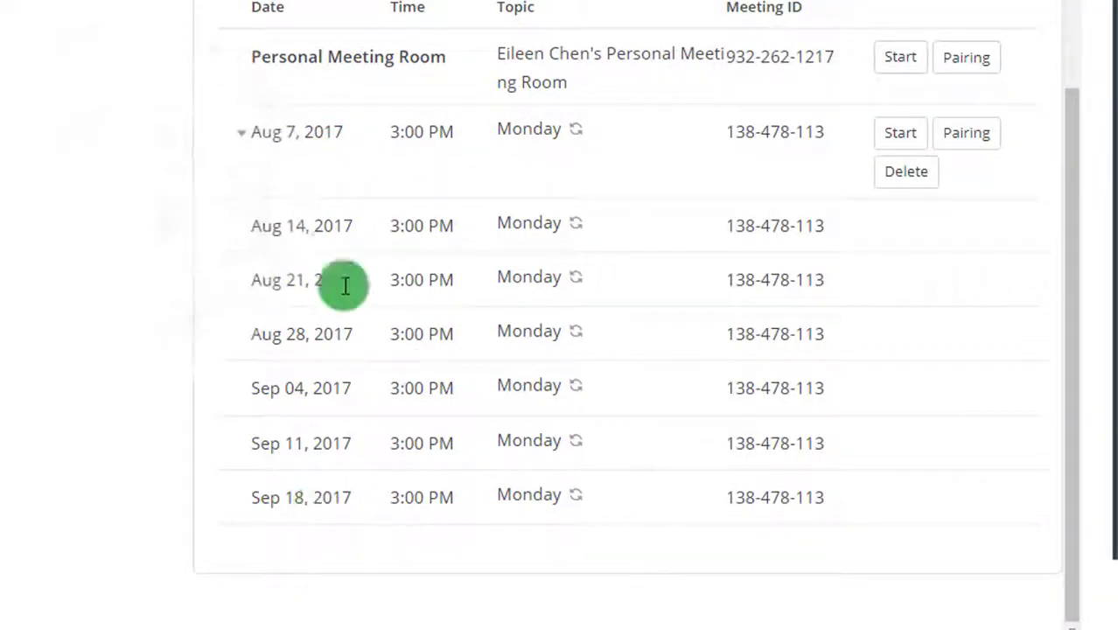
Start scheduling another new meeting and enter Wednesday as its topic.
scroll(171, 237, "up", 2)
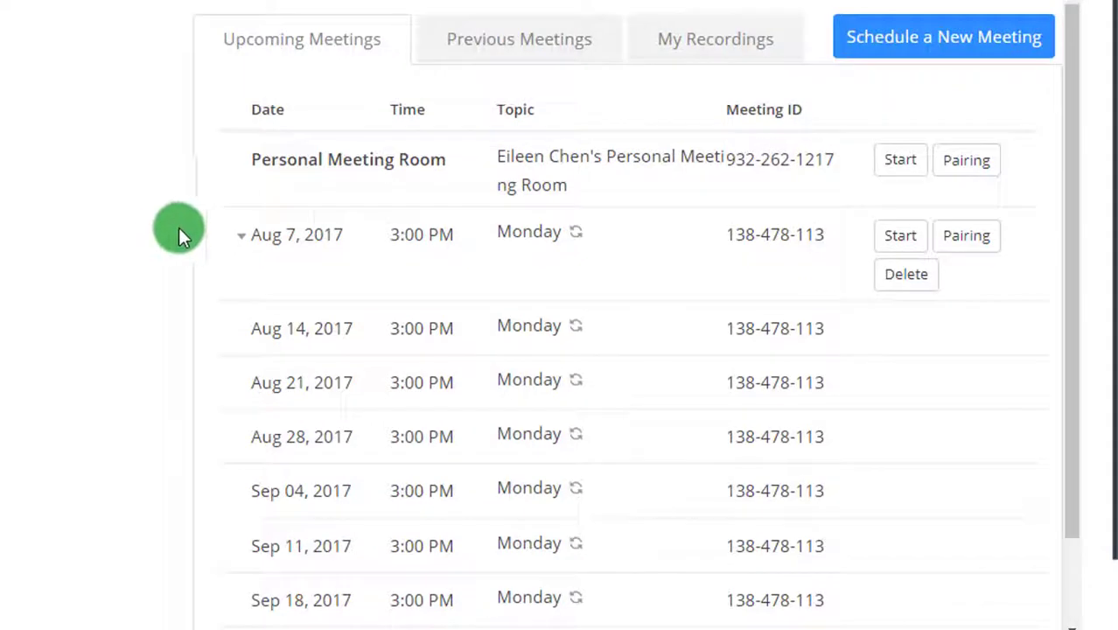
left_click(917, 42)
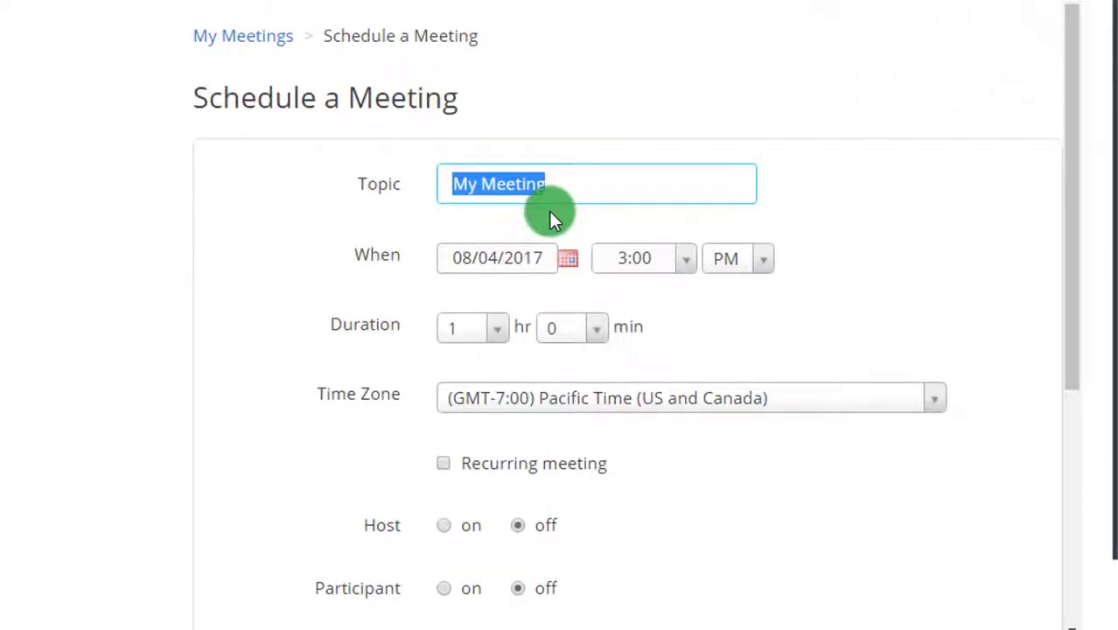
type("Wen=d")
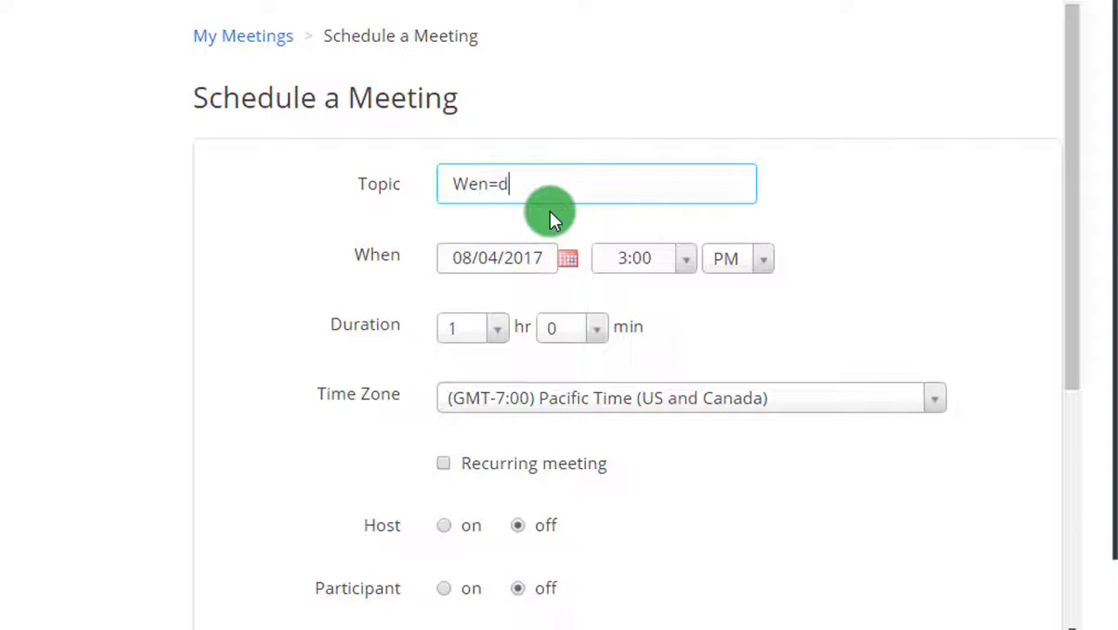
key("BackSpace")
key("BackSpace")
key("BackSpace")
type("dnesday")
Set the Wednesday meeting's date to 08/09/2017 and its duration to 2 hours.
left_click(542, 266)
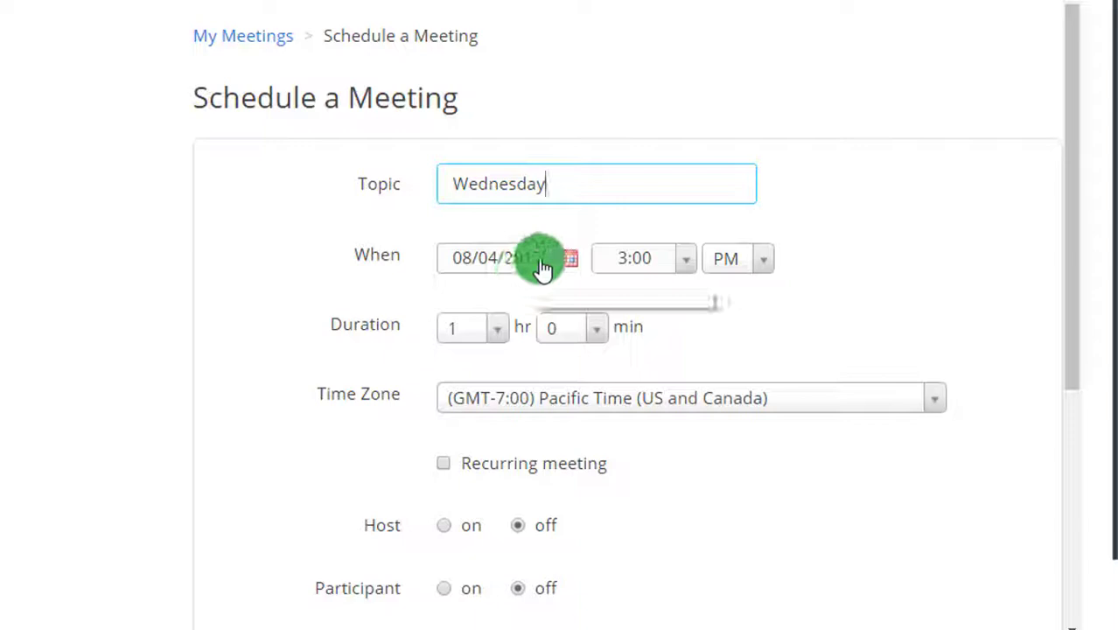
left_click(572, 257)
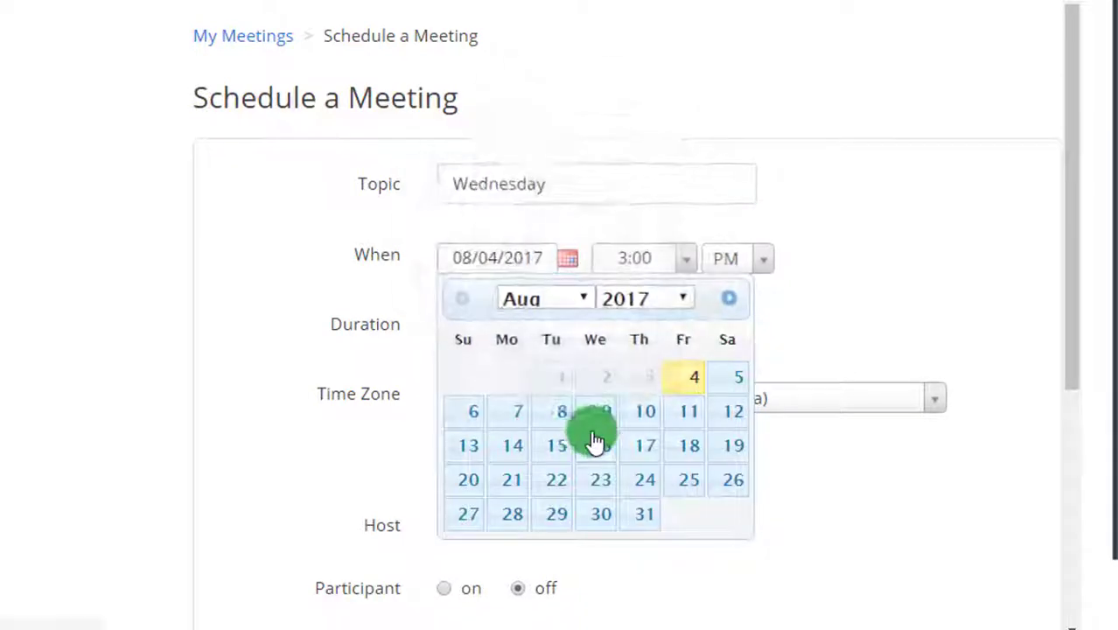
left_click(603, 412)
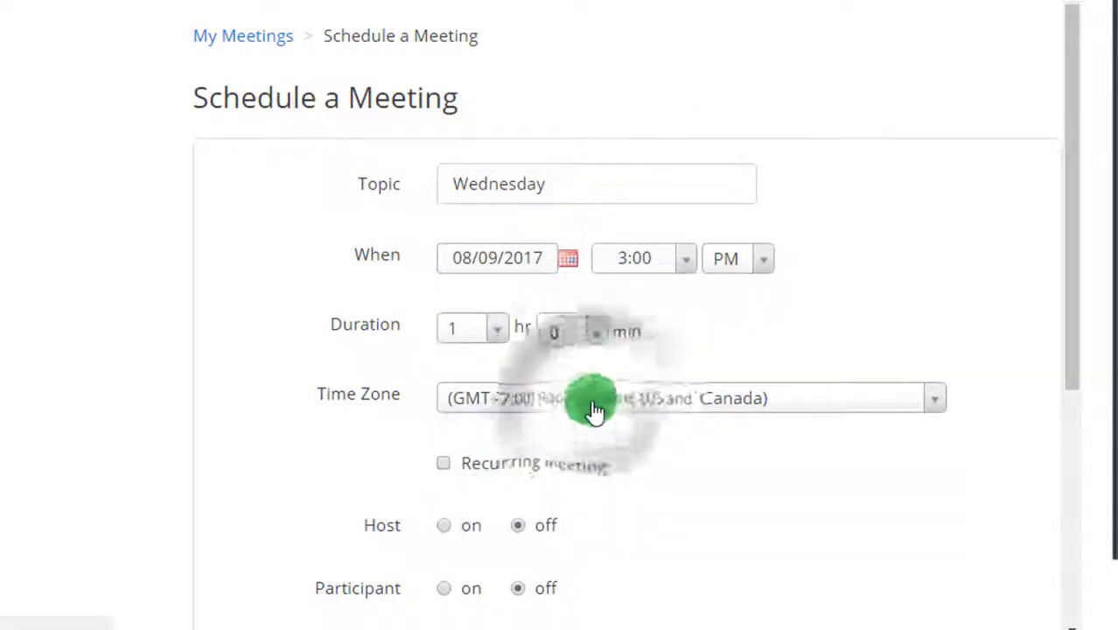
left_click(476, 258)
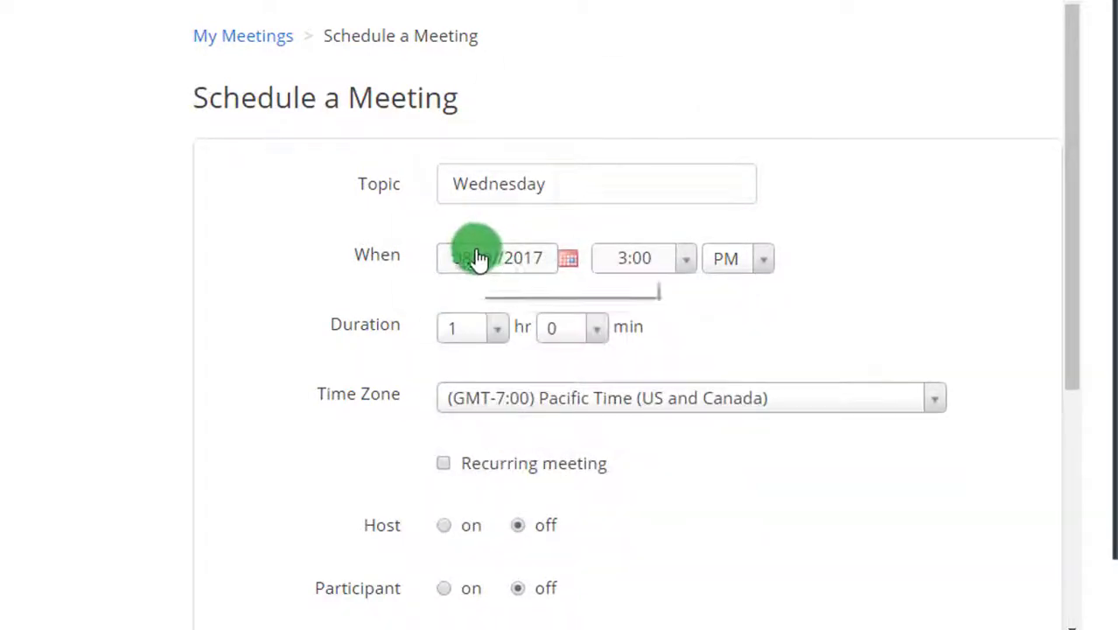
left_click(506, 325)
left_click(476, 432)
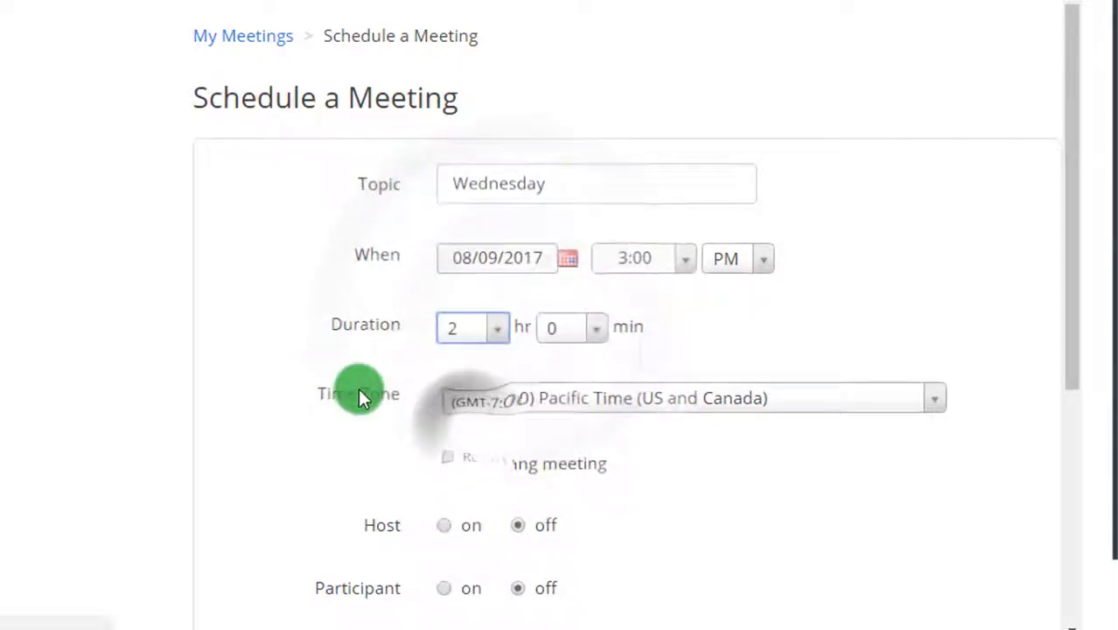
Make the Wednesday meeting recurring with a weekly recurrence.
left_click(444, 456)
scroll(286, 327, "down", 1)
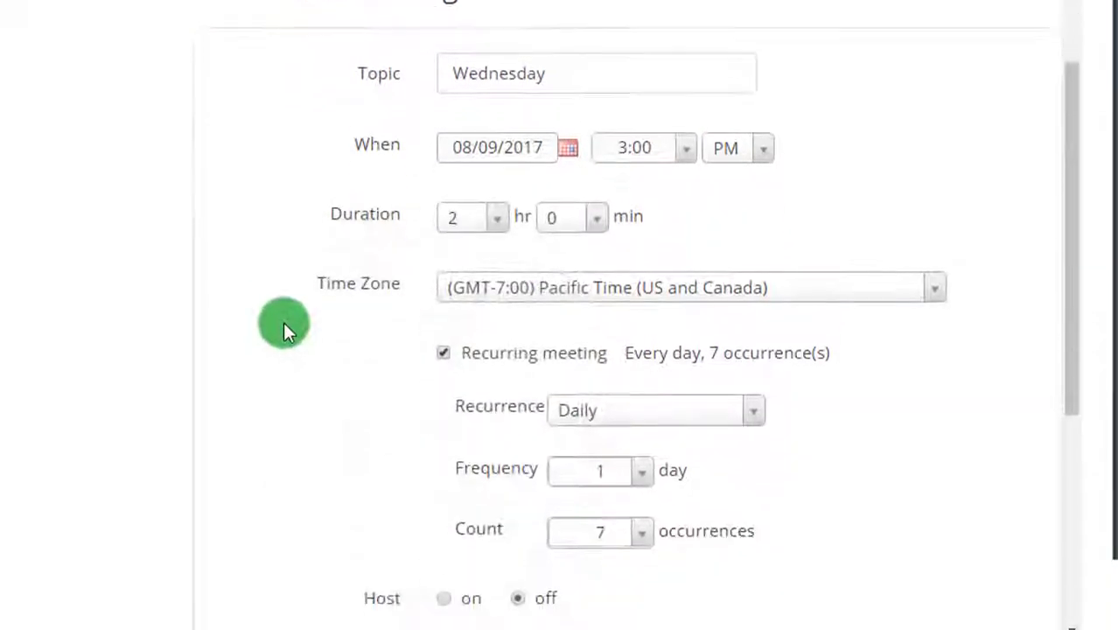
left_click(672, 428)
left_click(644, 474)
scroll(328, 394, "down", 1)
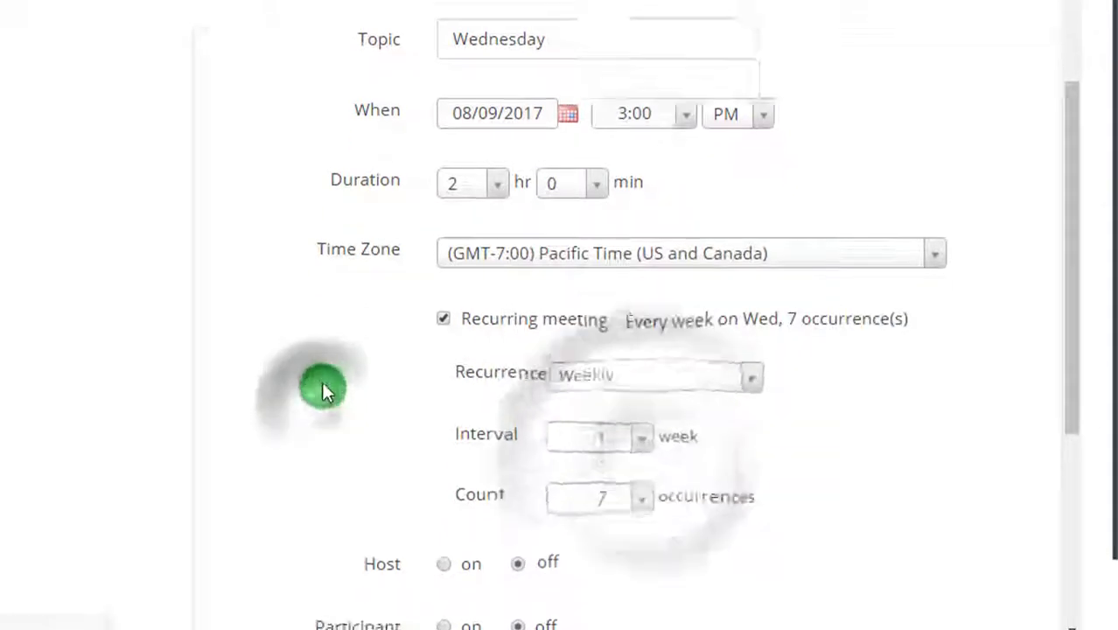
Review the recurrence, video and meeting options of the Wednesday meeting and schedule it.
scroll(322, 388, "down", 3)
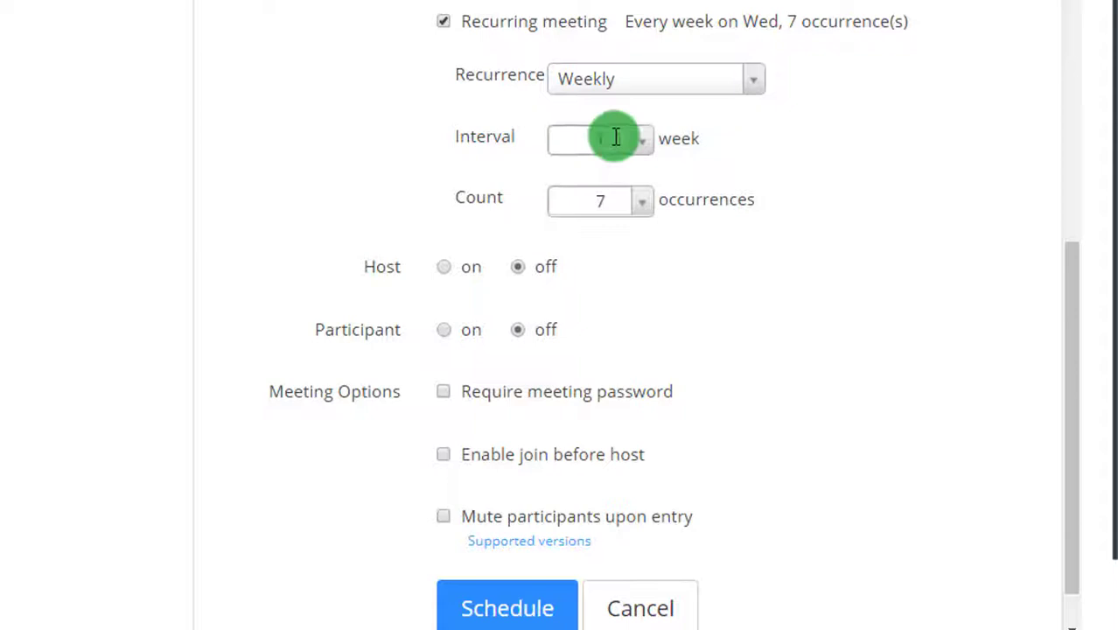
scroll(378, 175, "down", 1)
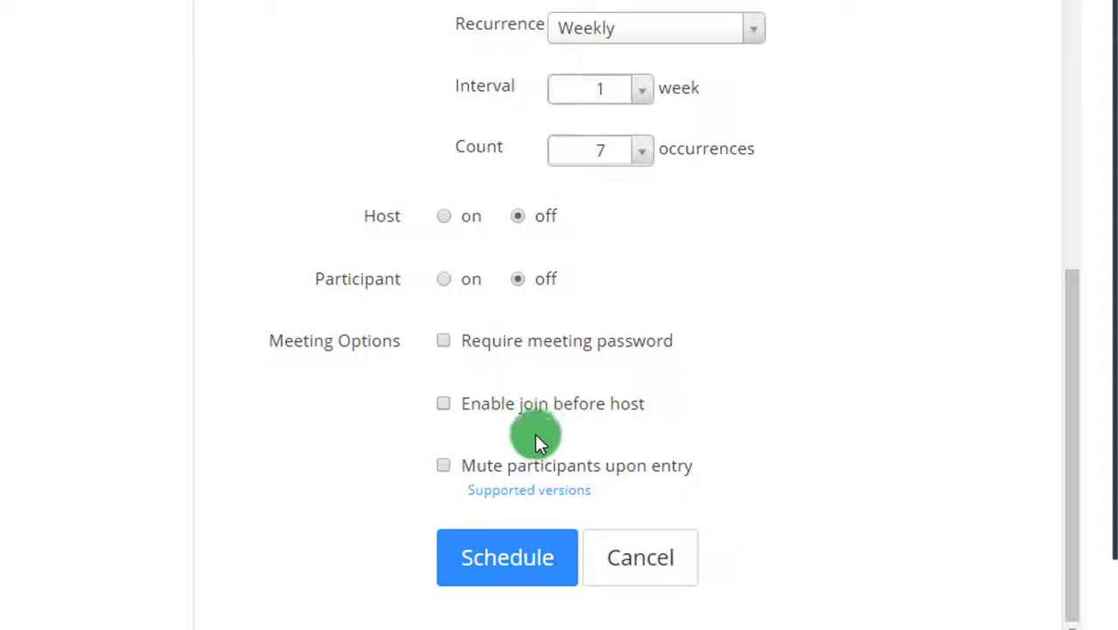
left_click(502, 567)
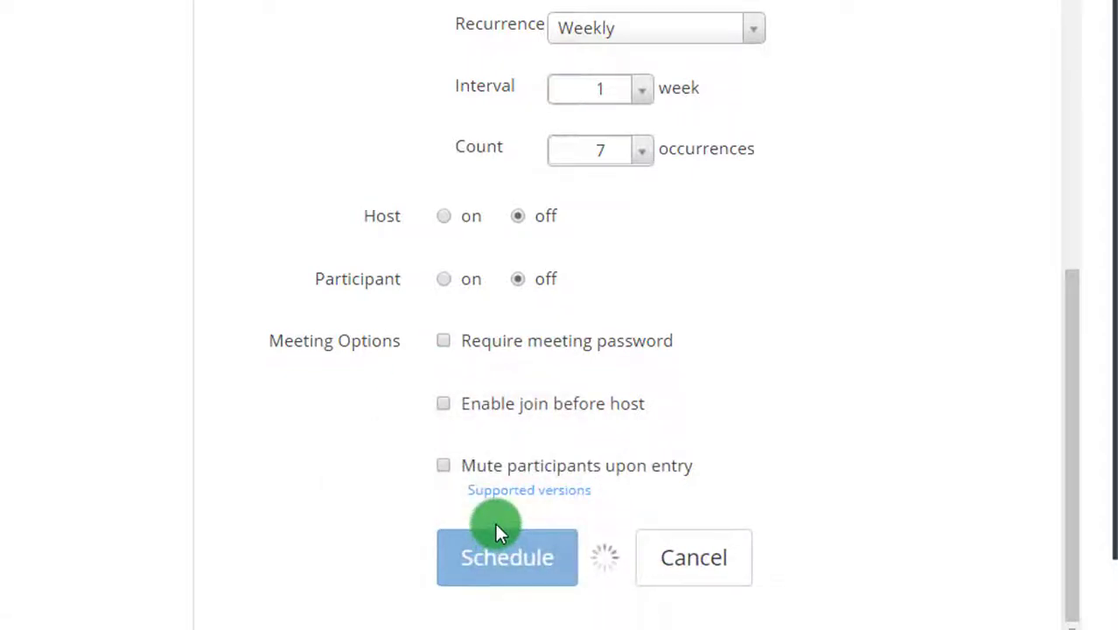